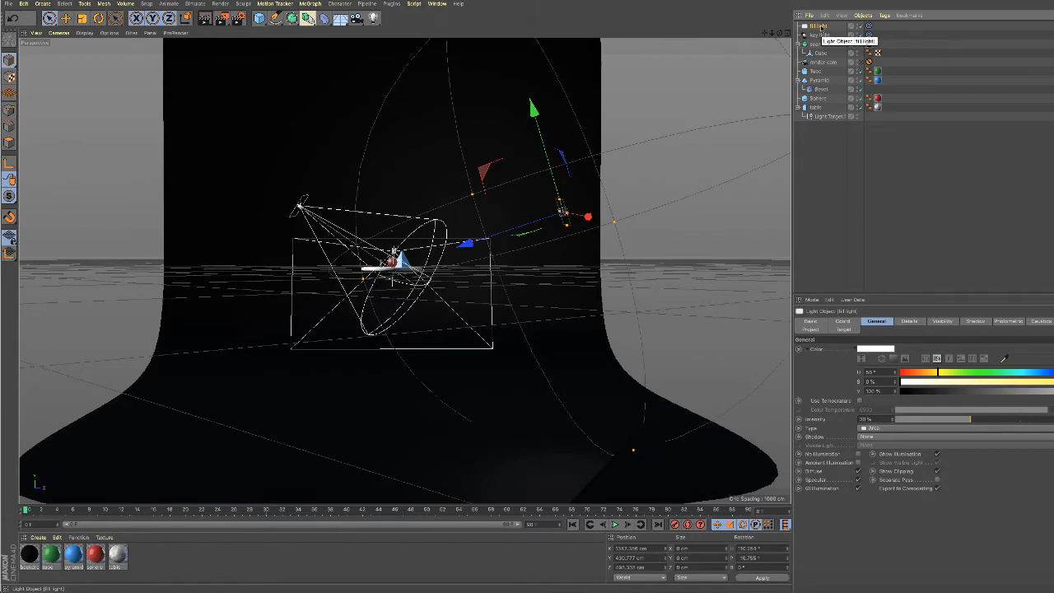
Paste a copy of the fill light and rename it back light.
key("ctrl+v")
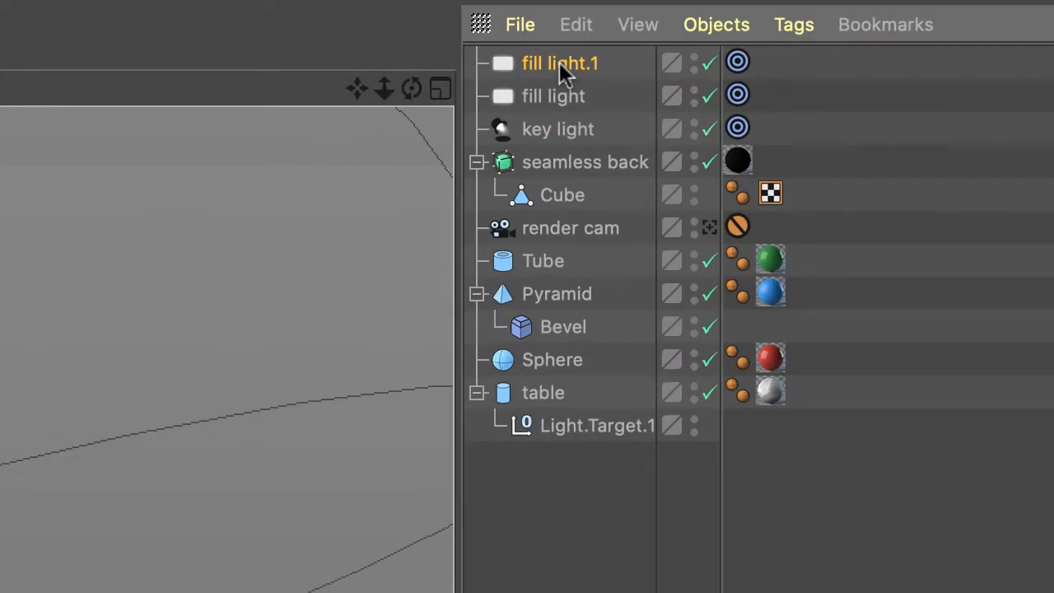
double_click(820, 25)
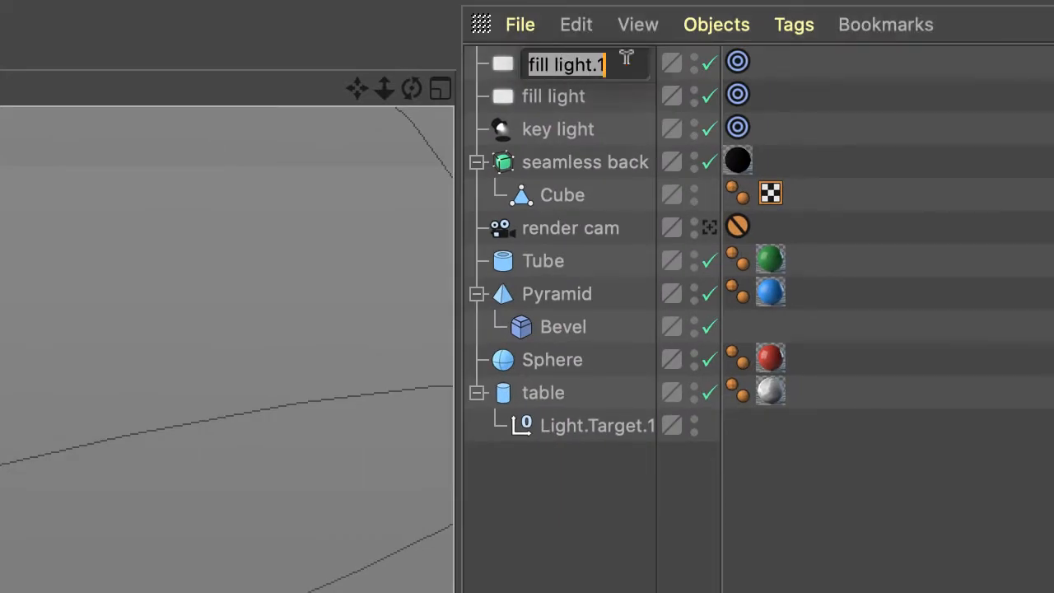
type("back")
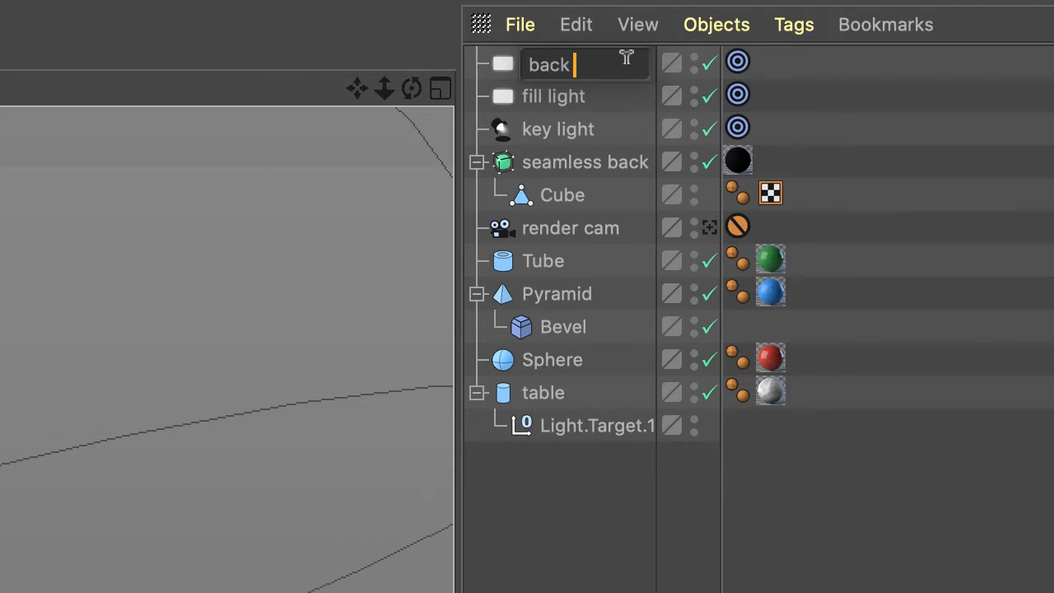
type(" light")
key("Return")
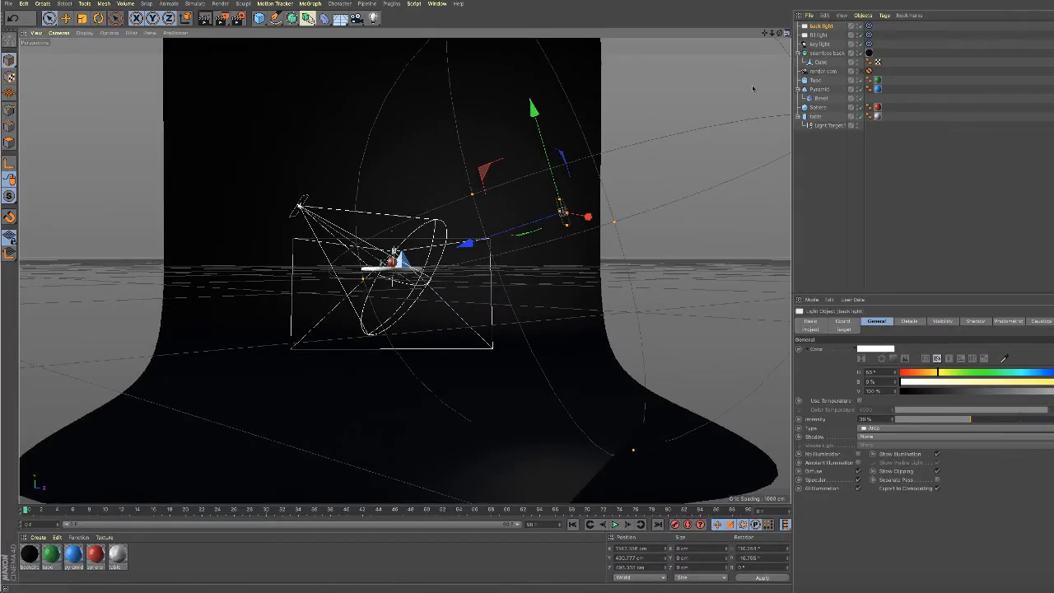
In the top view, move the back light around behind the table objects, on the side opposite the render cam, at a height of about 145 cm.
middle_click(725, 136)
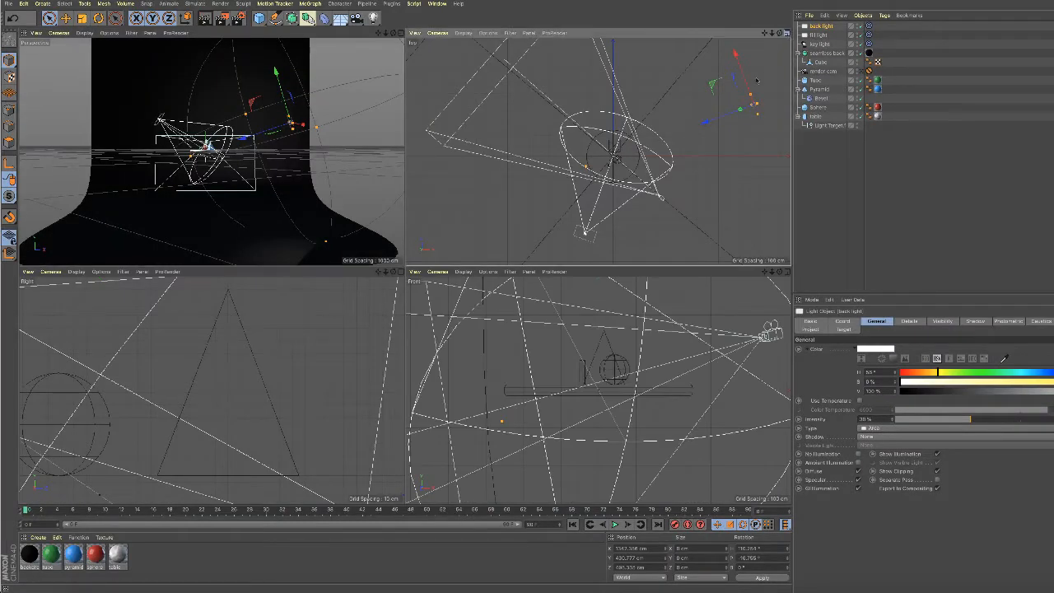
middle_click(701, 228)
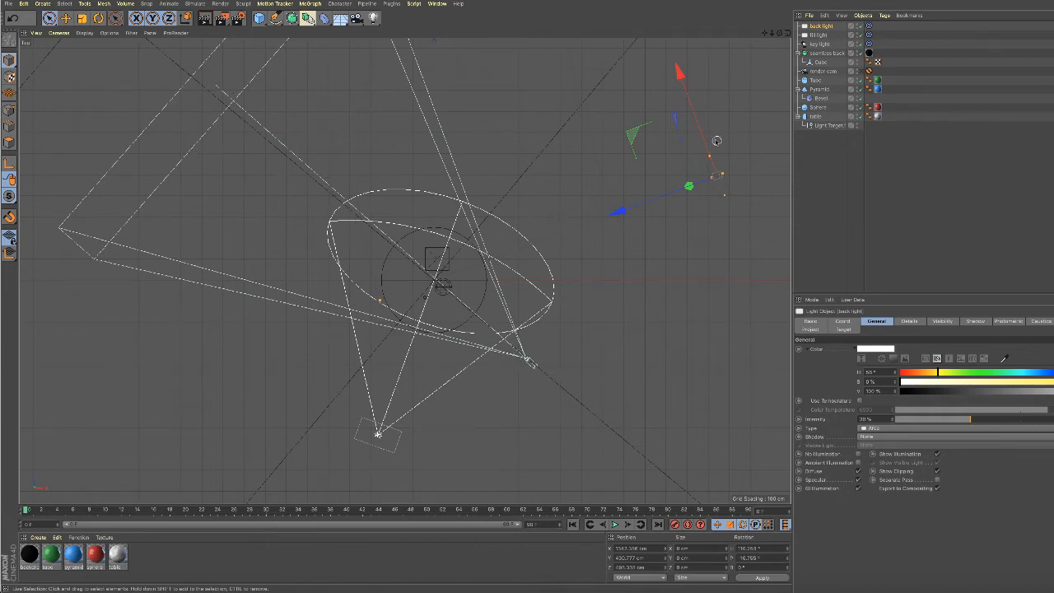
left_click_drag(678, 69, 651, 109)
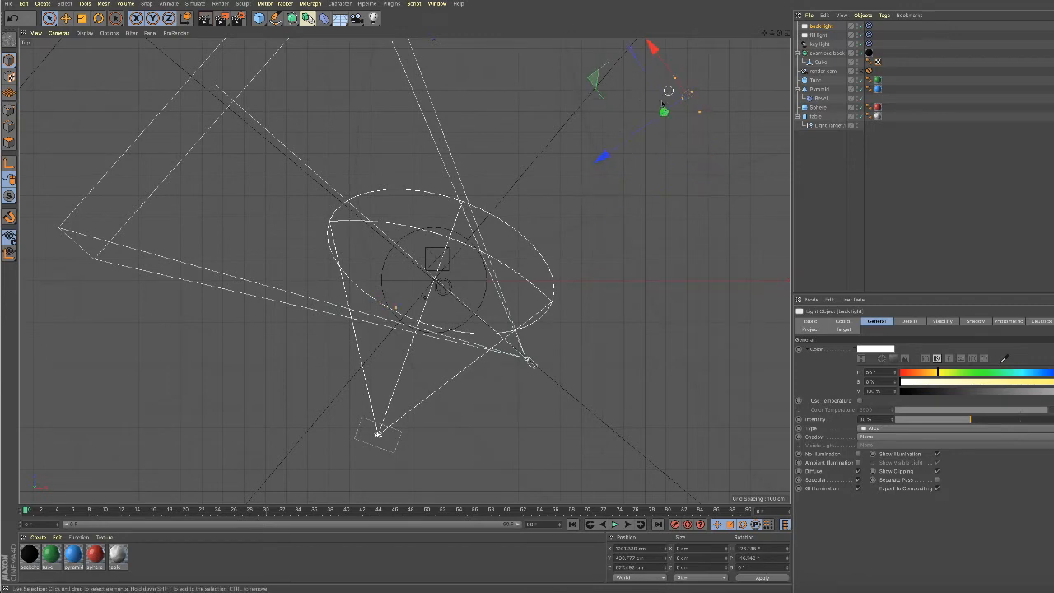
left_click_drag(606, 157, 518, 214)
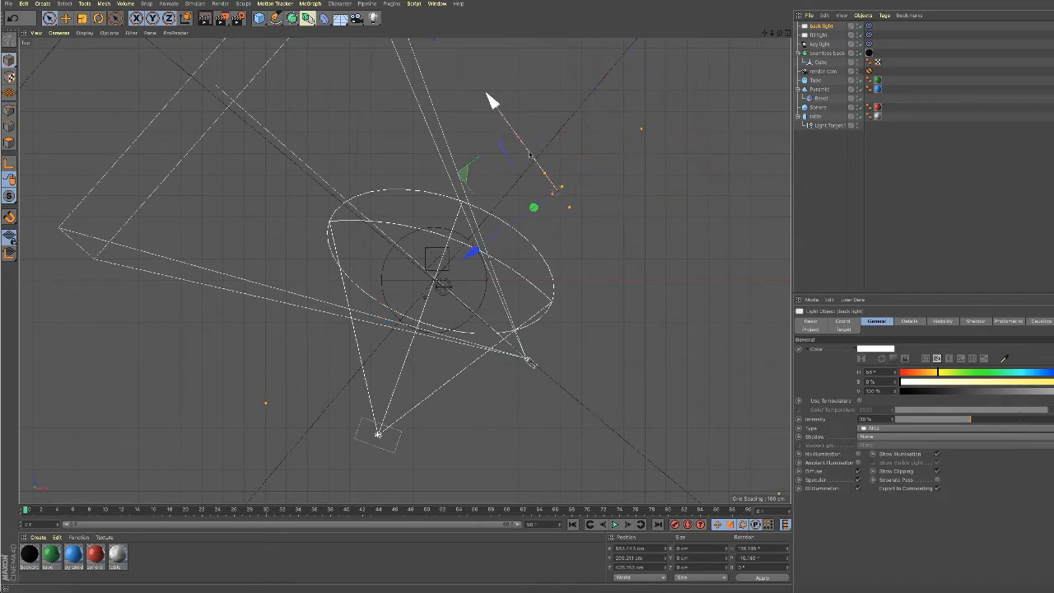
left_click_drag(527, 151, 434, 63)
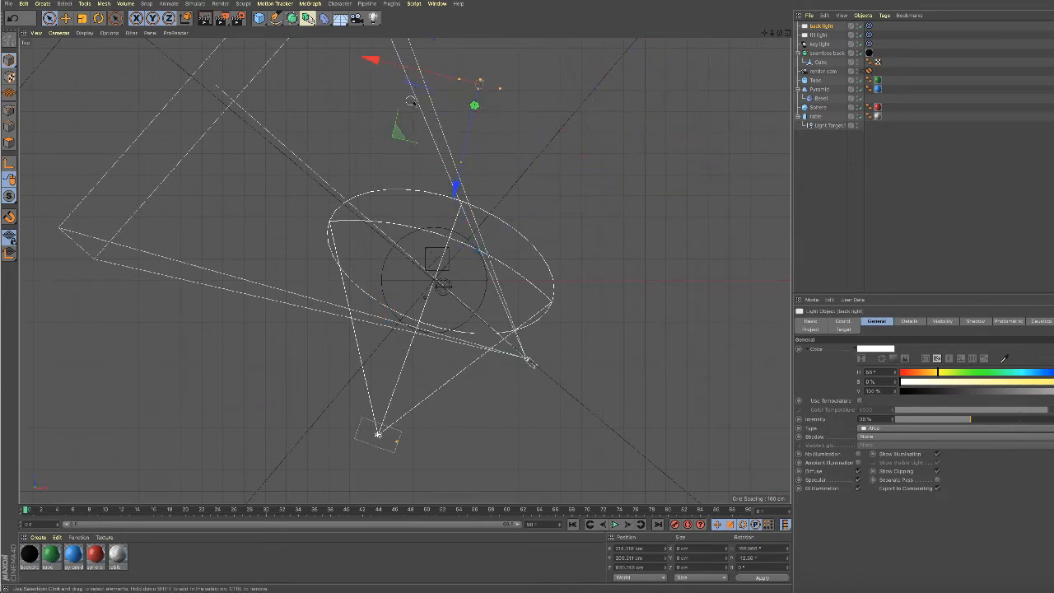
left_click_drag(370, 61, 337, 83)
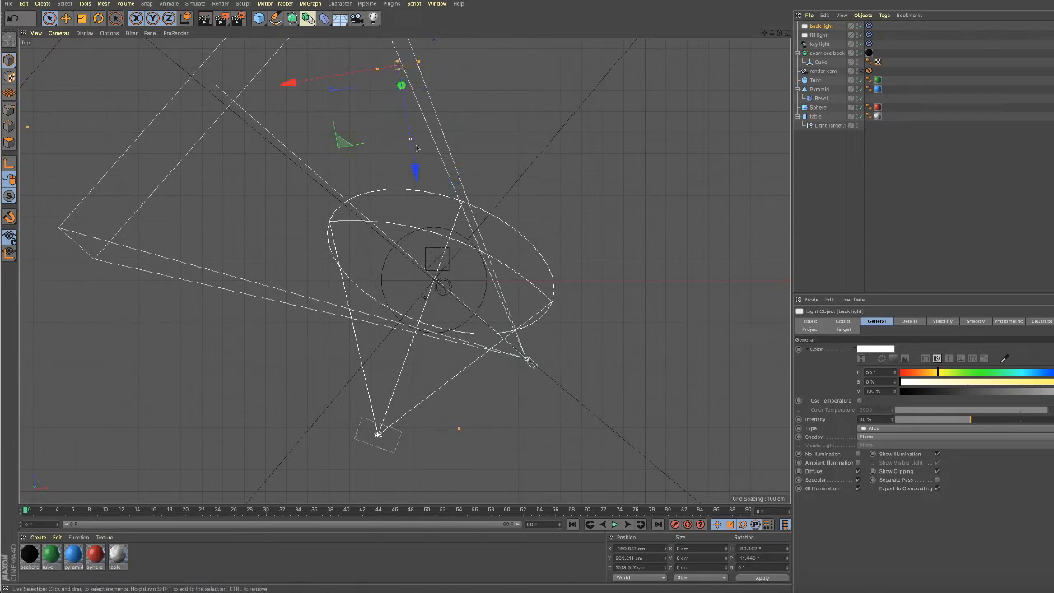
left_click_drag(414, 170, 437, 242)
left_click_drag(362, 163, 270, 215)
left_click_drag(396, 245, 376, 230)
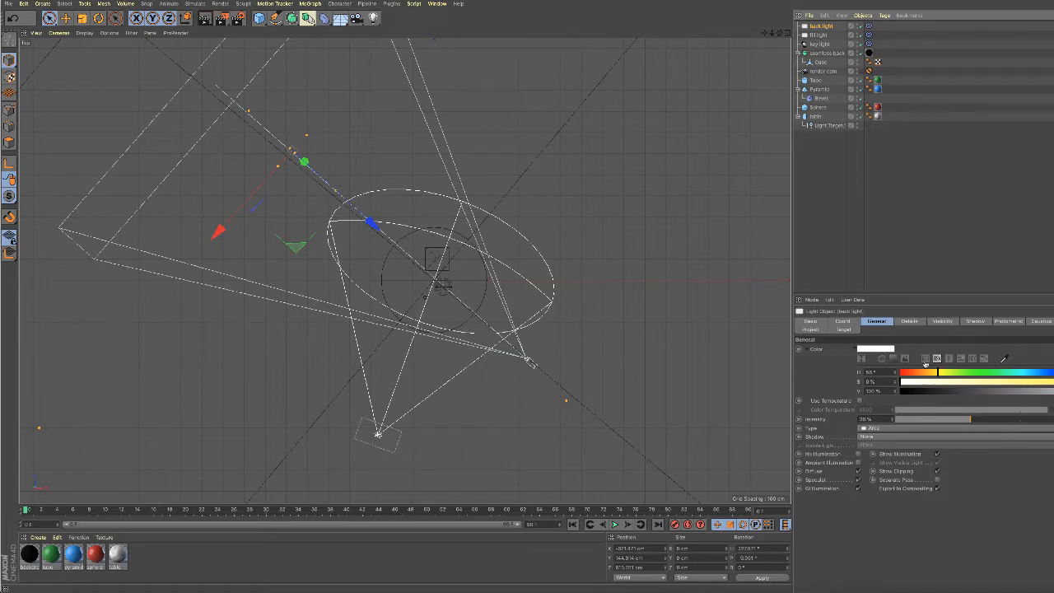
Check the back light's details and its placement in perspective, and render the scene through the render cam.
left_click(910, 322)
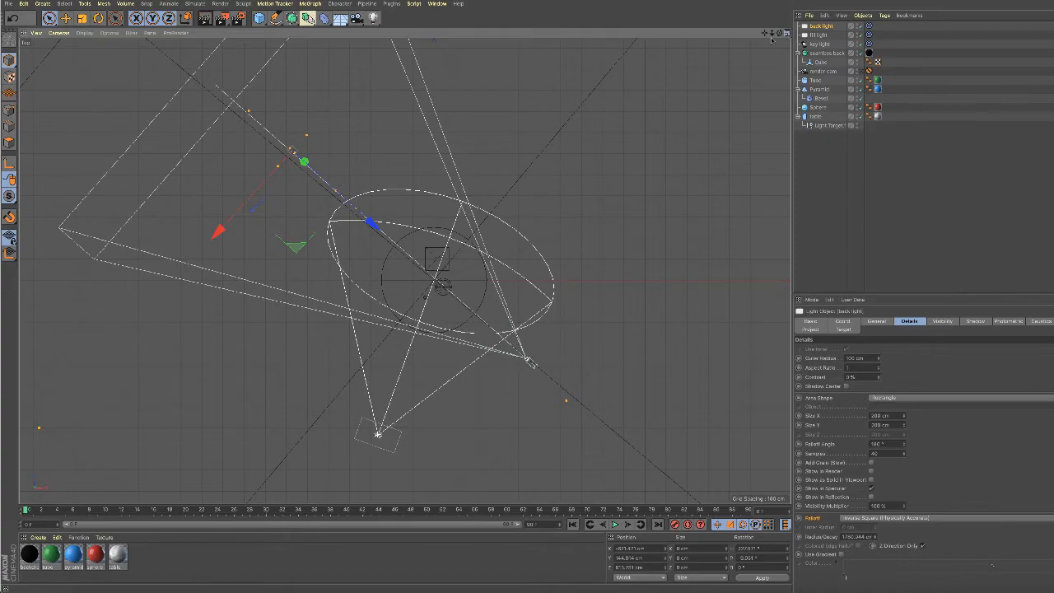
left_click(787, 33)
left_click(401, 33)
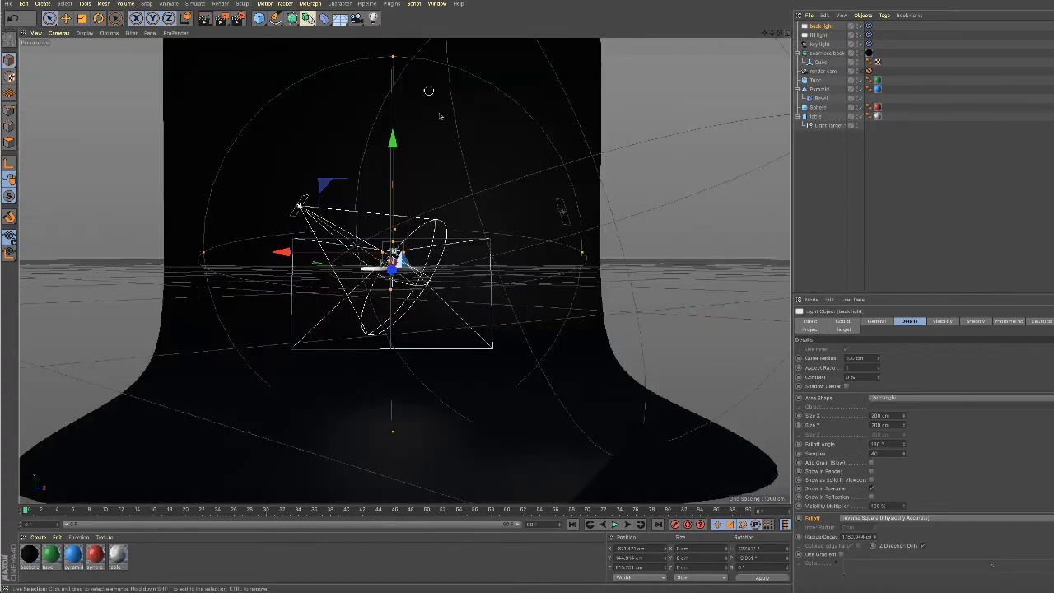
left_click_drag(517, 266, 621, 278, "alt")
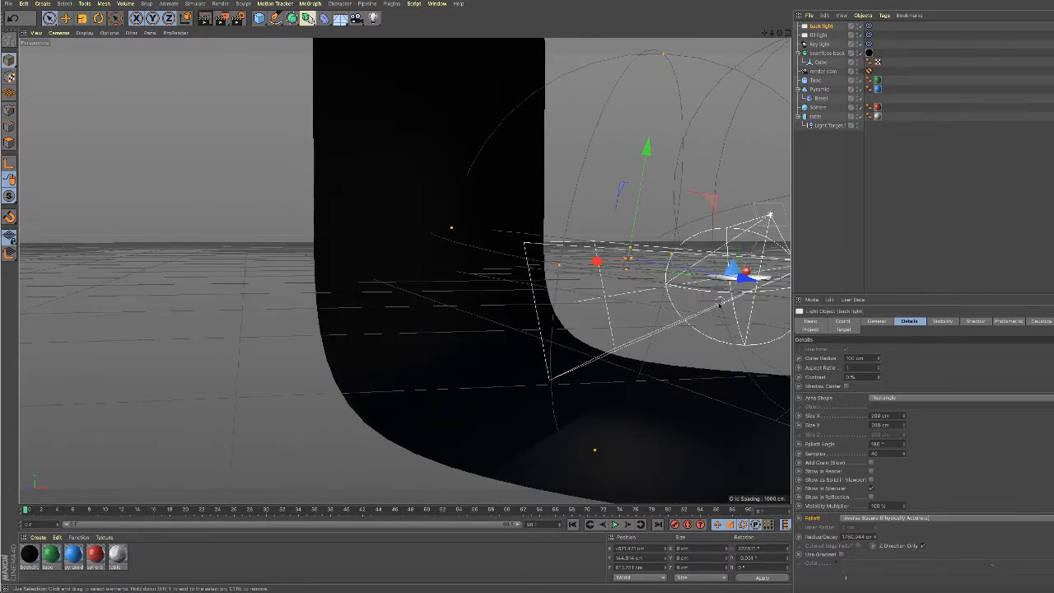
left_click_drag(690, 371, 606, 386, "alt")
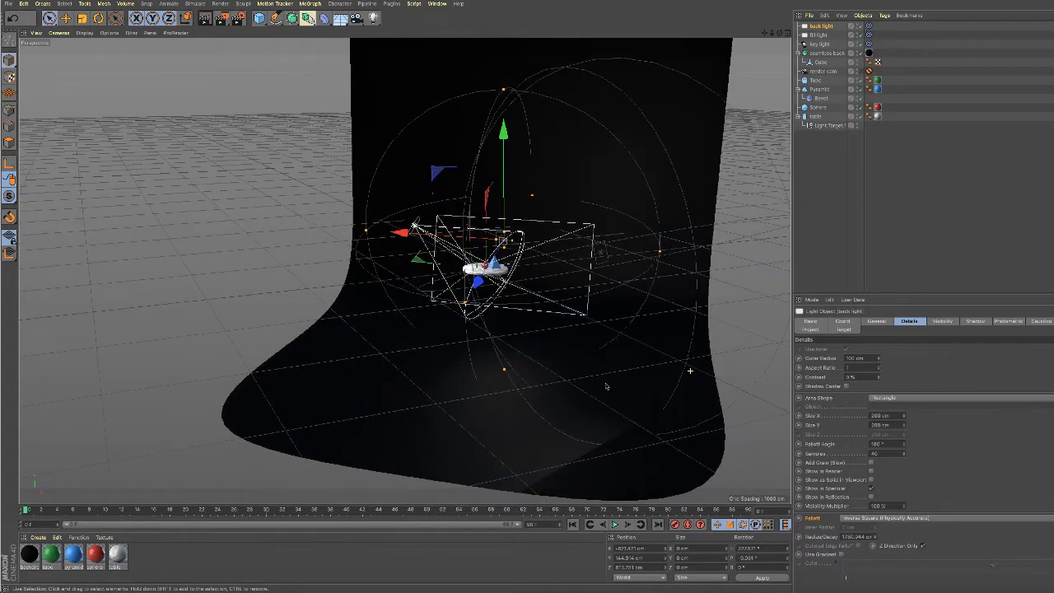
left_click(861, 72)
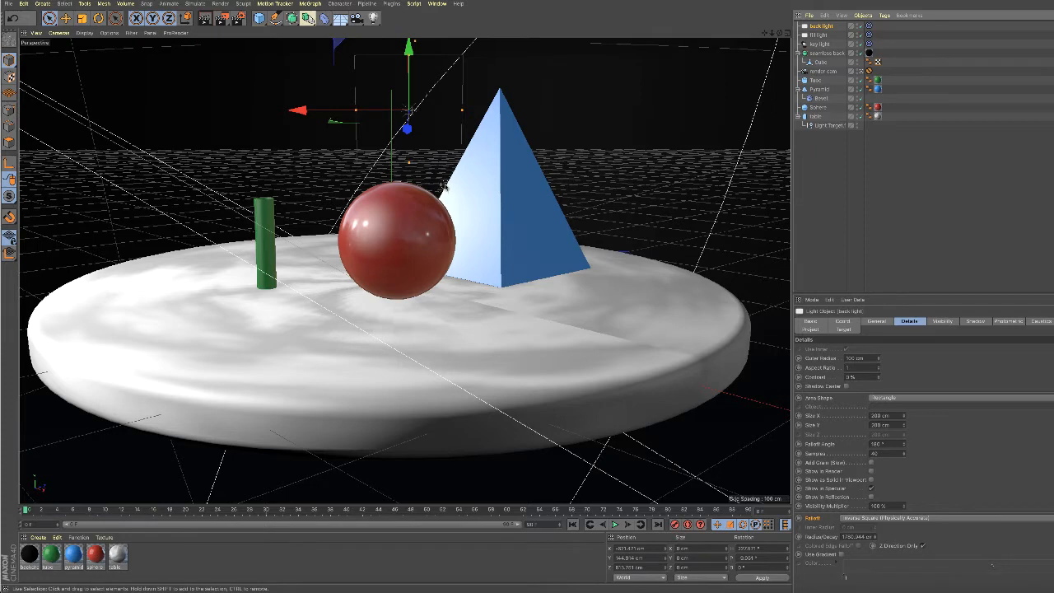
left_click(206, 18)
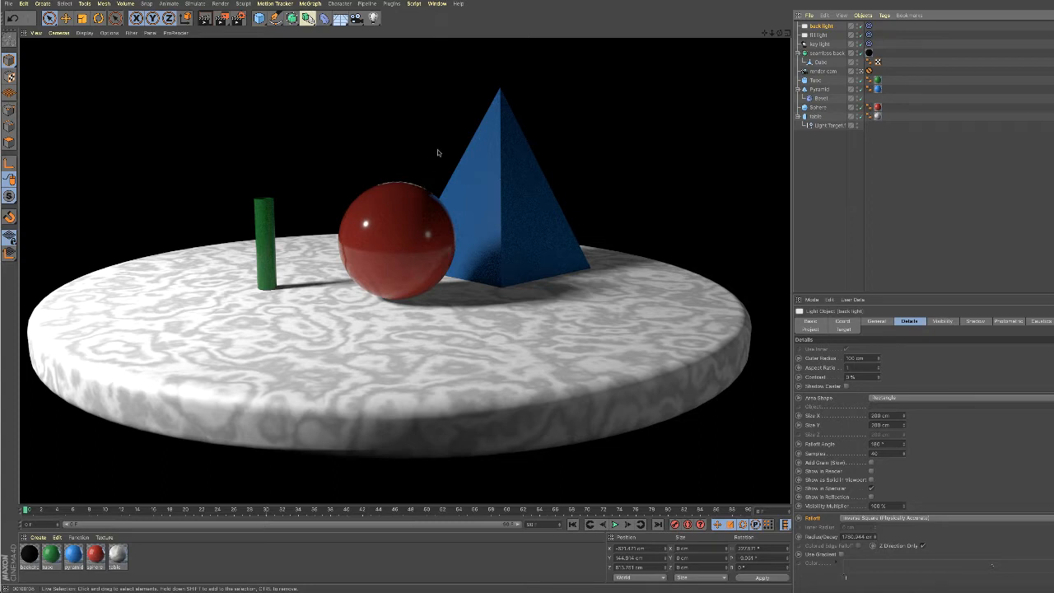
Lower the back light to a height of about 25 cm behind the red sphere and render the view again.
left_click(822, 29)
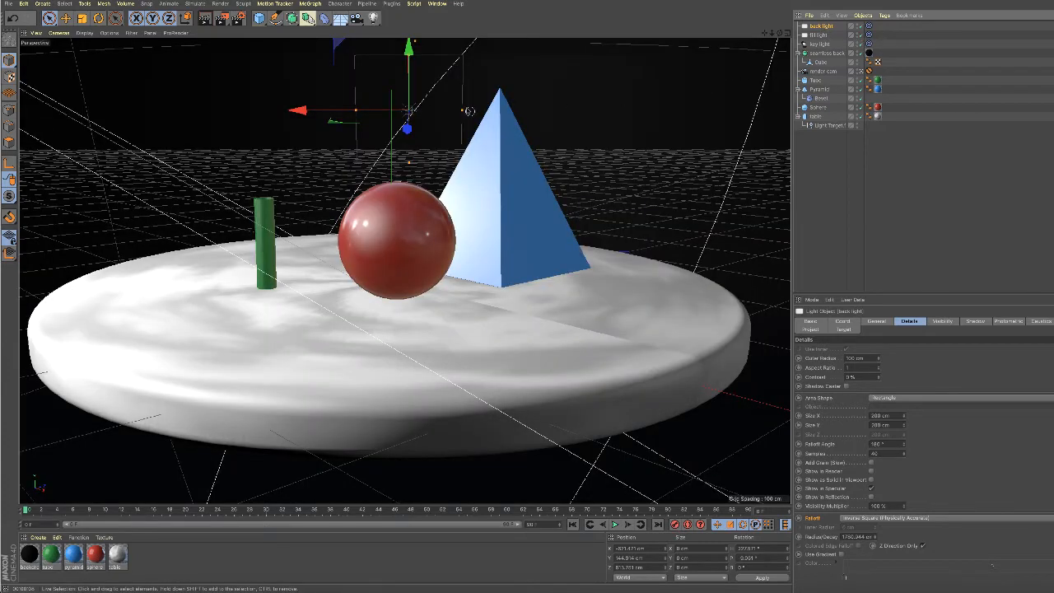
left_click_drag(409, 51, 404, 121)
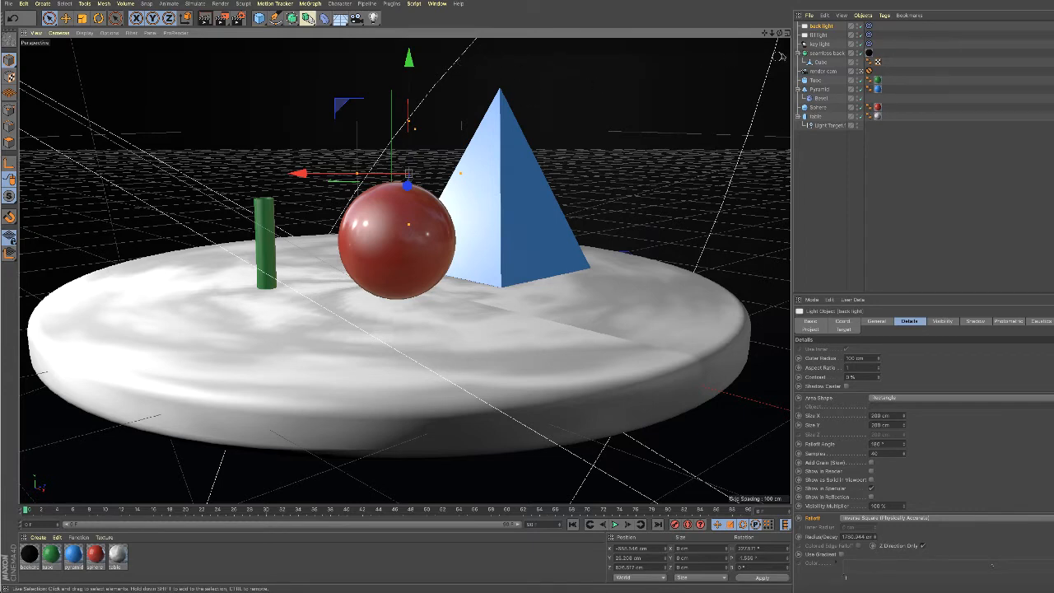
left_click(202, 21)
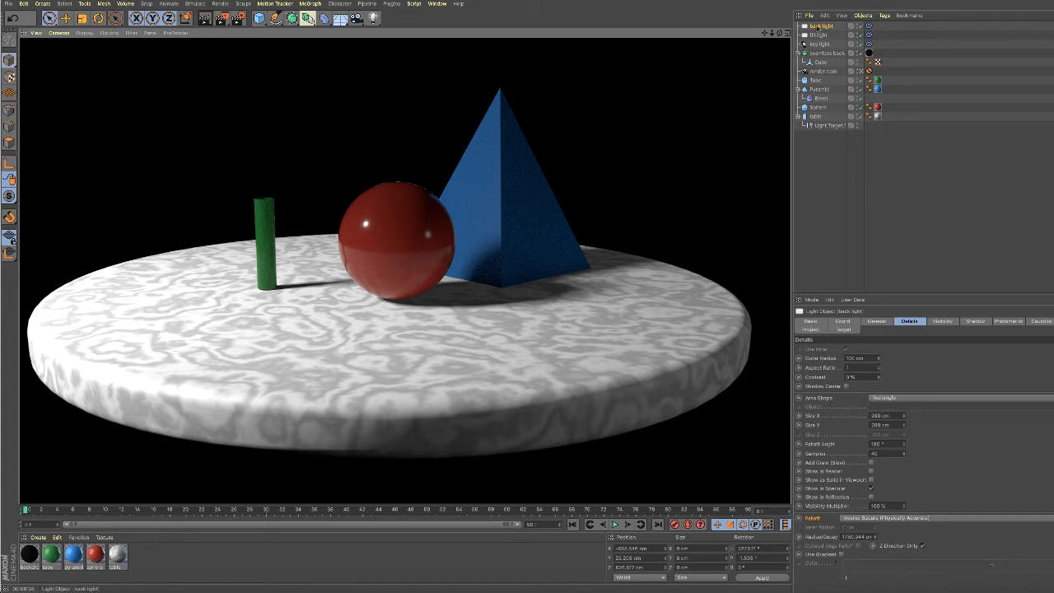
Change the back light's type to Spot and render the view.
left_click(819, 27)
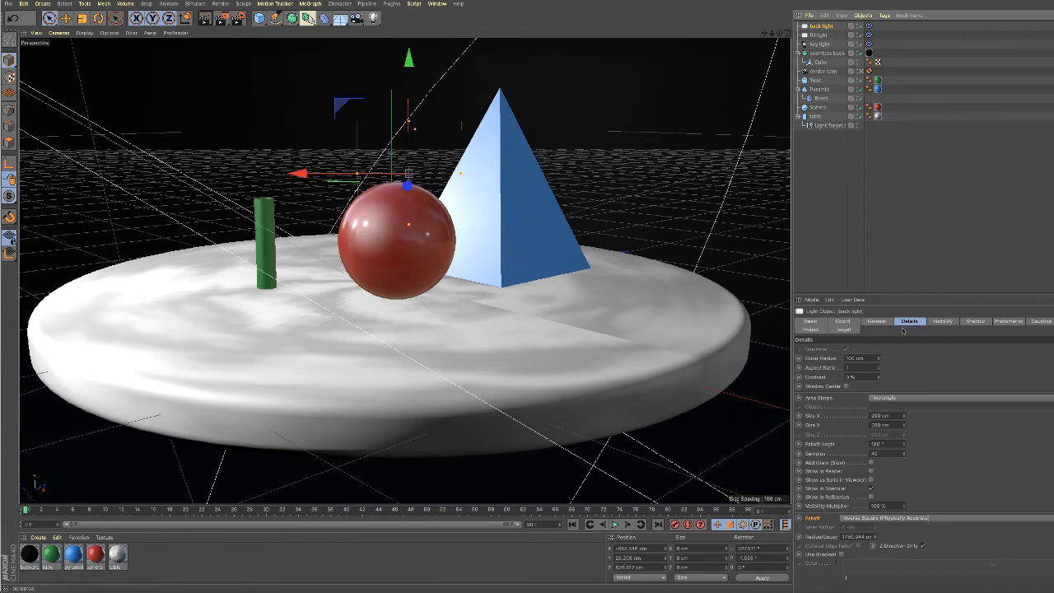
left_click(876, 320)
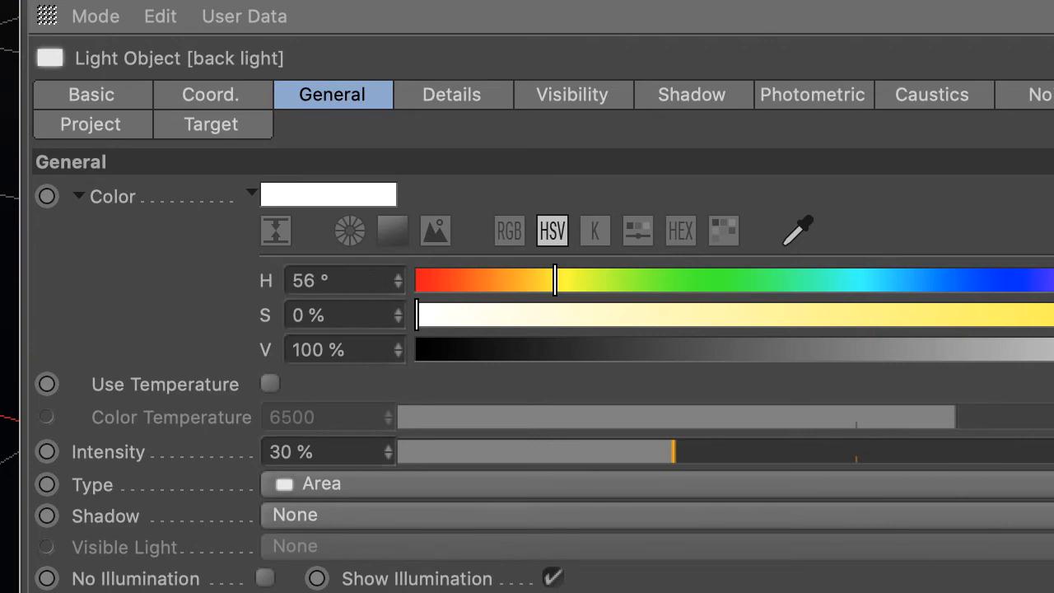
left_click(1046, 484)
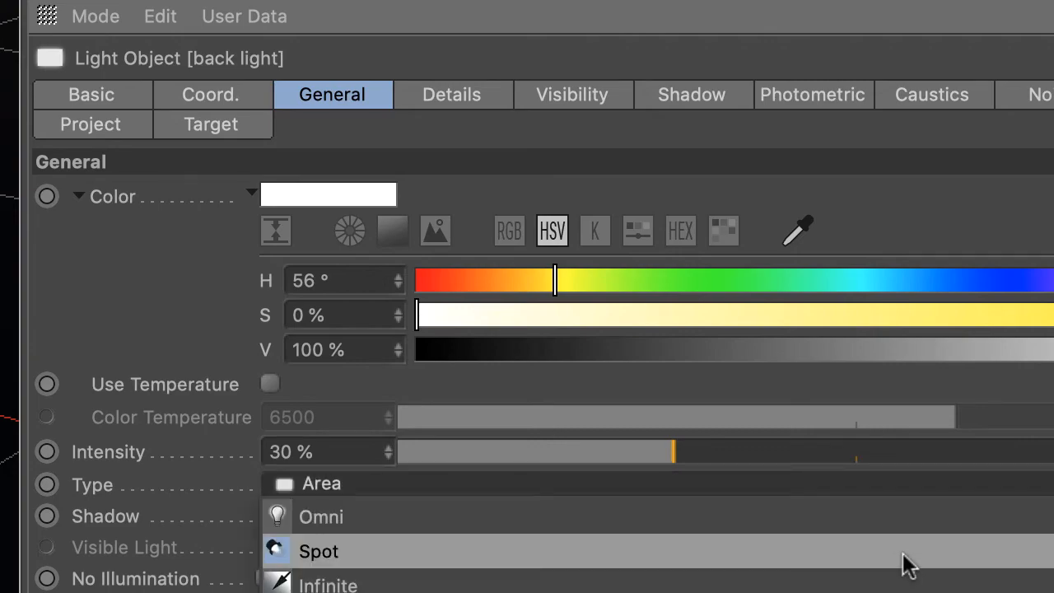
left_click(889, 565)
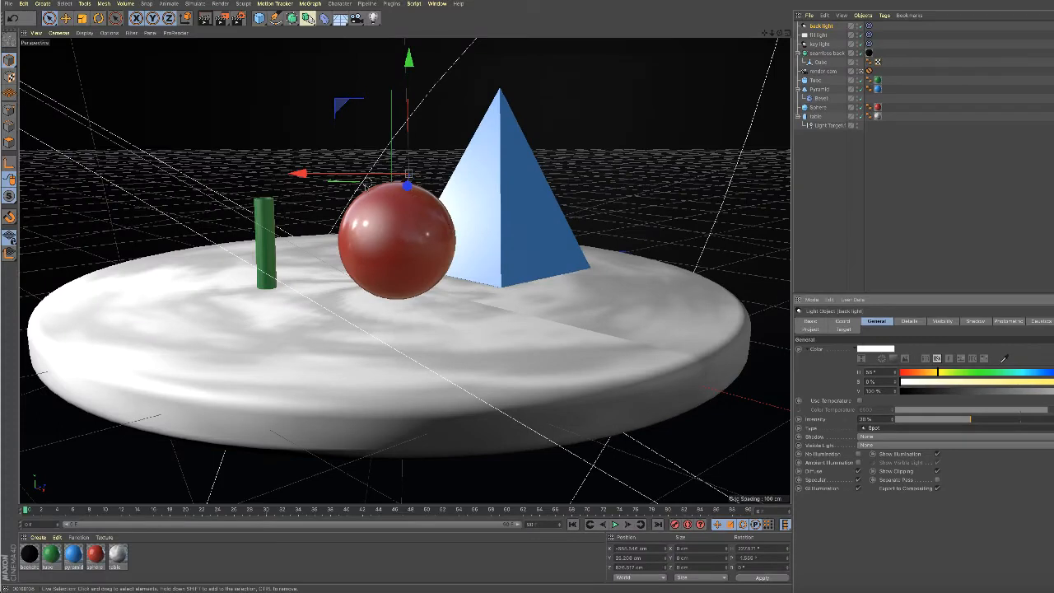
left_click(205, 17)
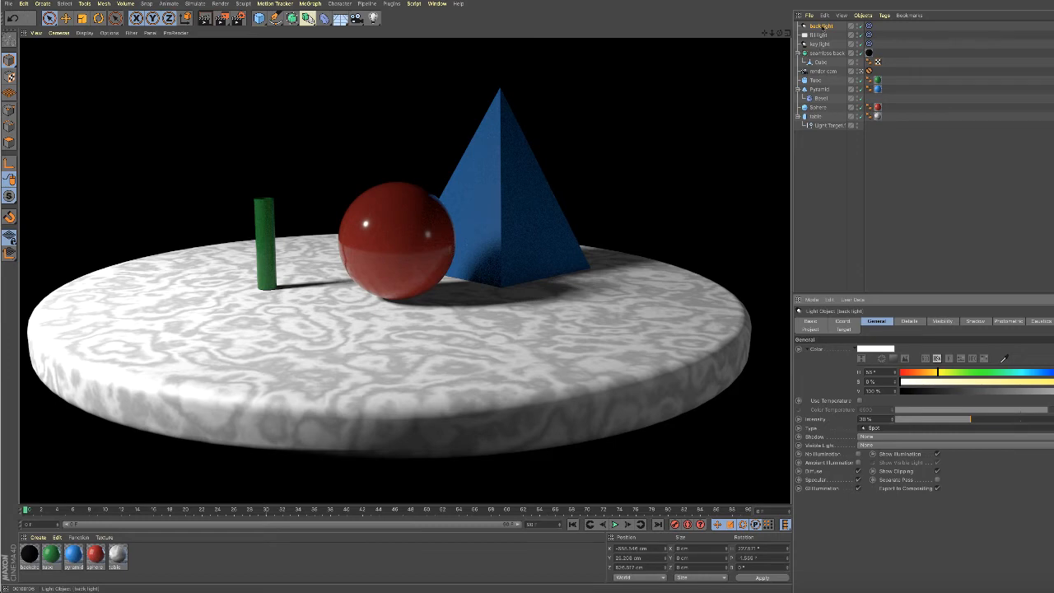
Raise the back light slightly above the red sphere and render the view to compare the rim highlight.
left_click(820, 26)
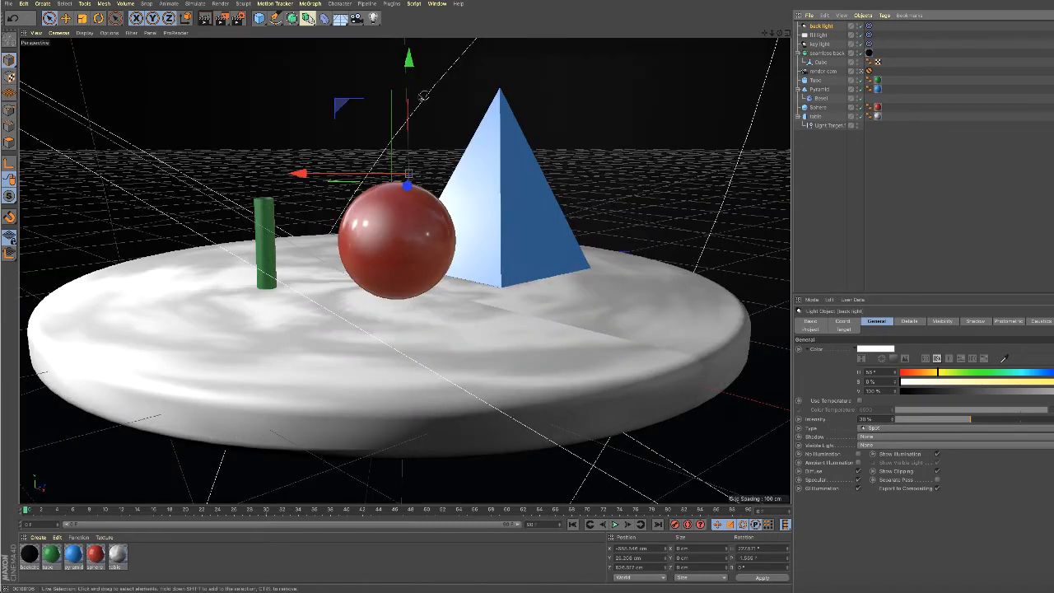
left_click_drag(407, 91, 407, 63)
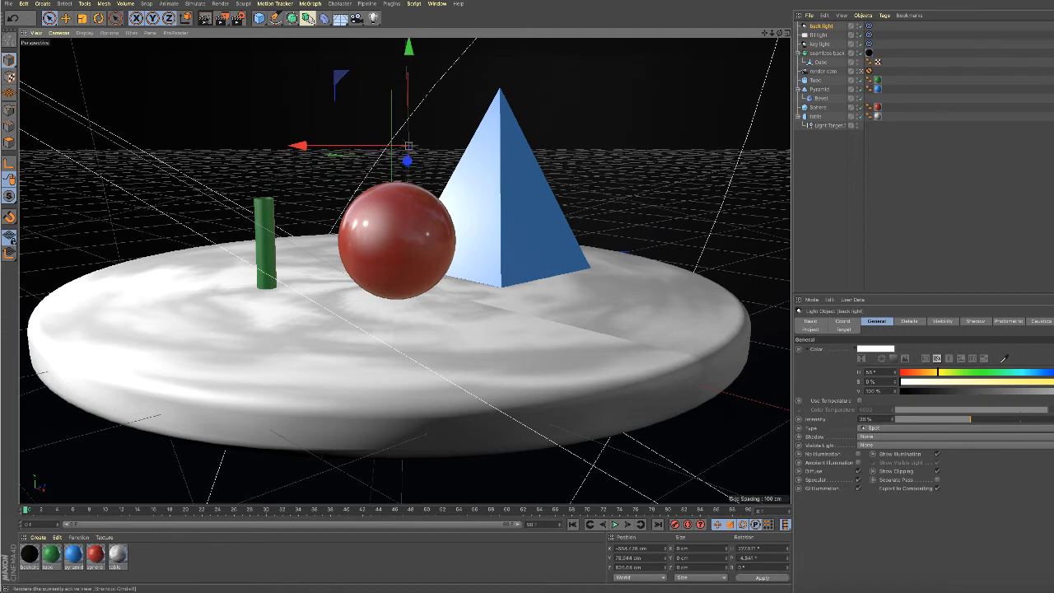
left_click(205, 17)
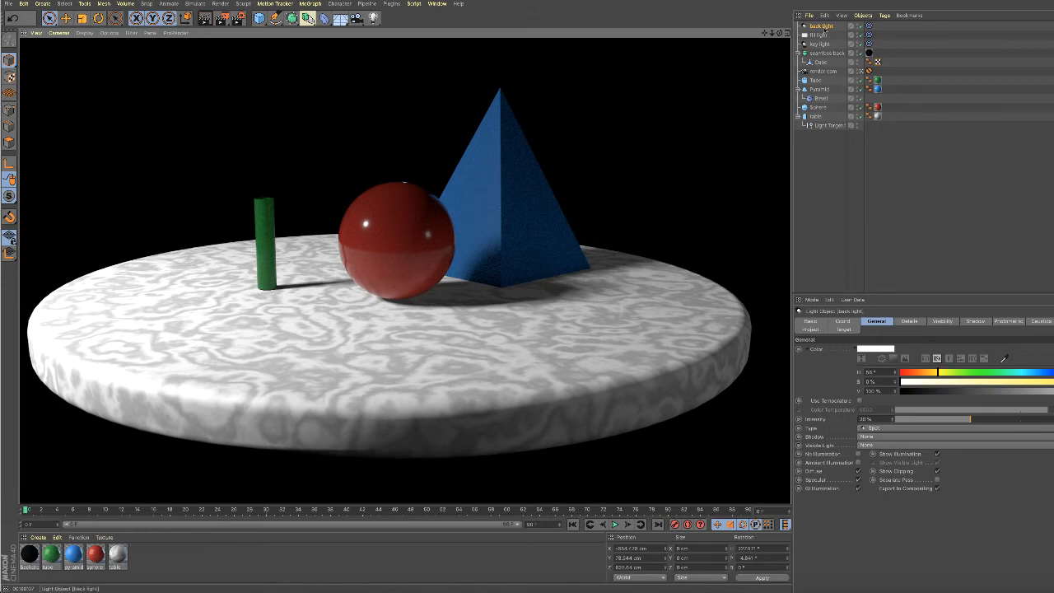
Lower the back light in small moves to just behind the top of the red sphere, rendering the view after each move.
key("a")
left_click_drag(413, 88, 414, 98)
left_click(205, 17)
left_click(805, 27)
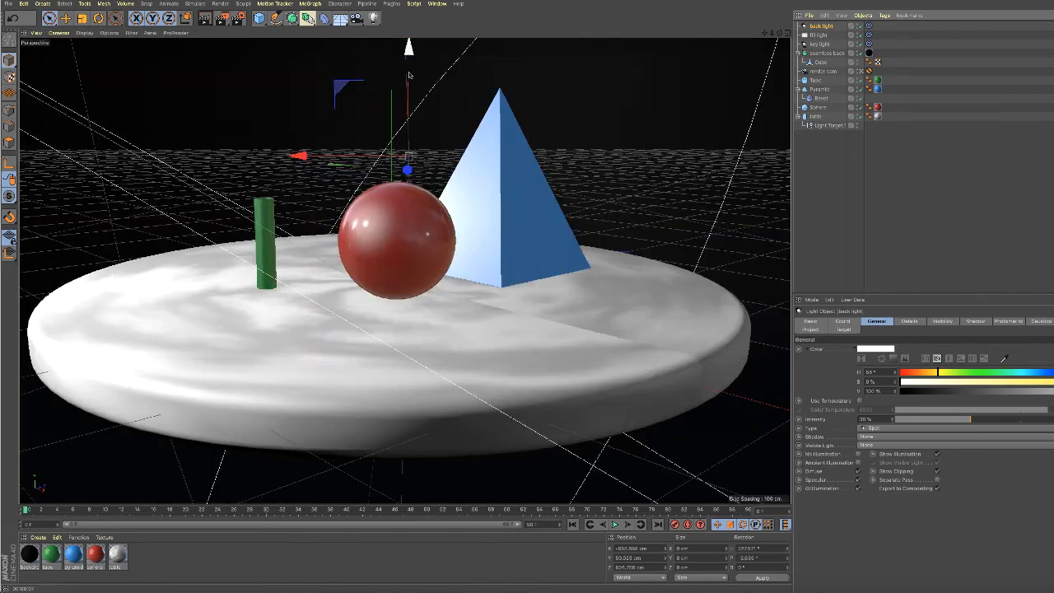
left_click_drag(407, 75, 406, 89)
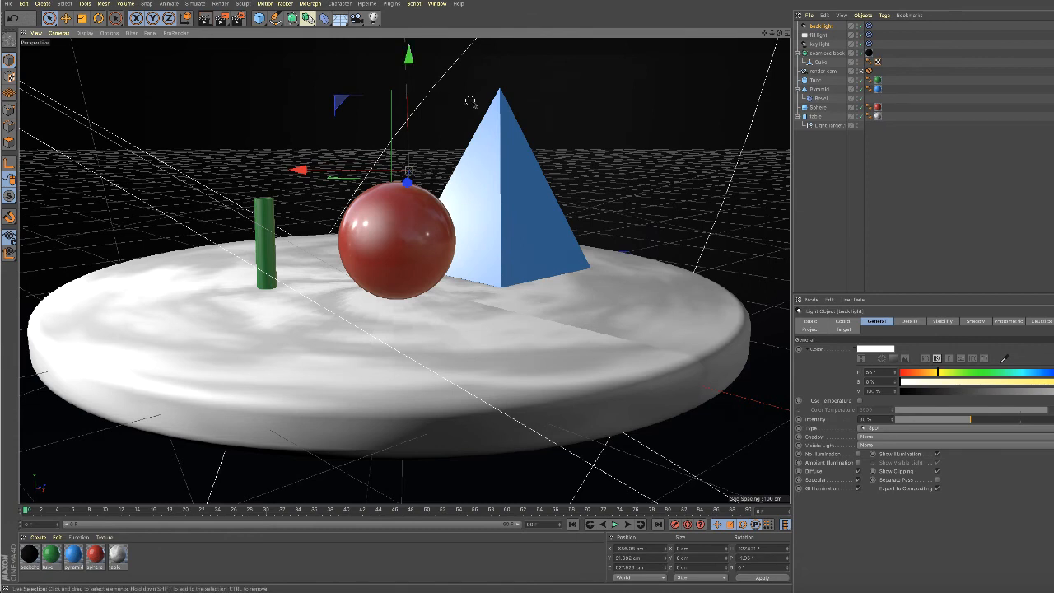
left_click(205, 18)
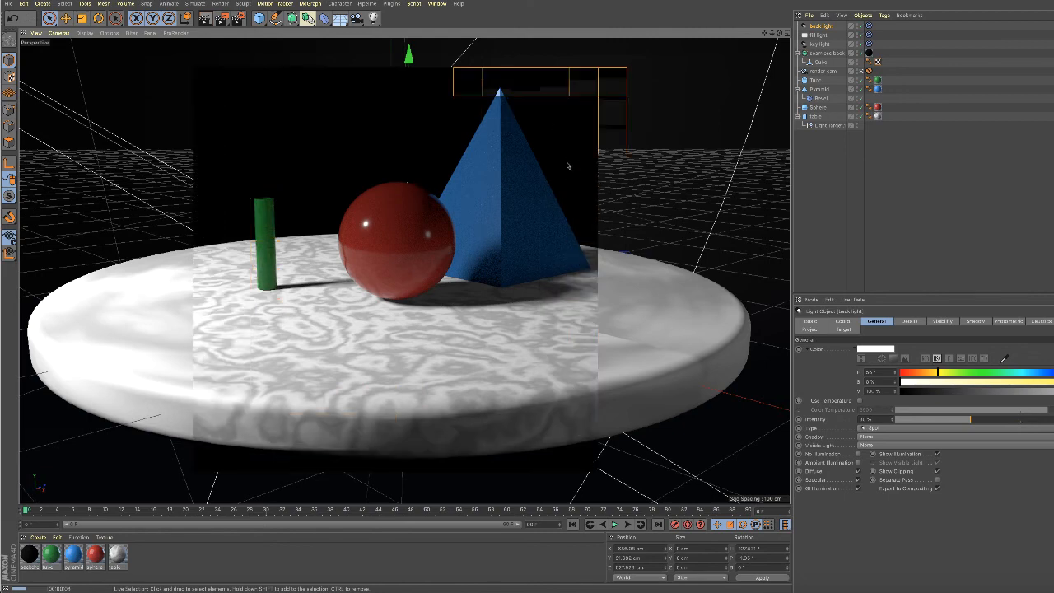
left_click(457, 91)
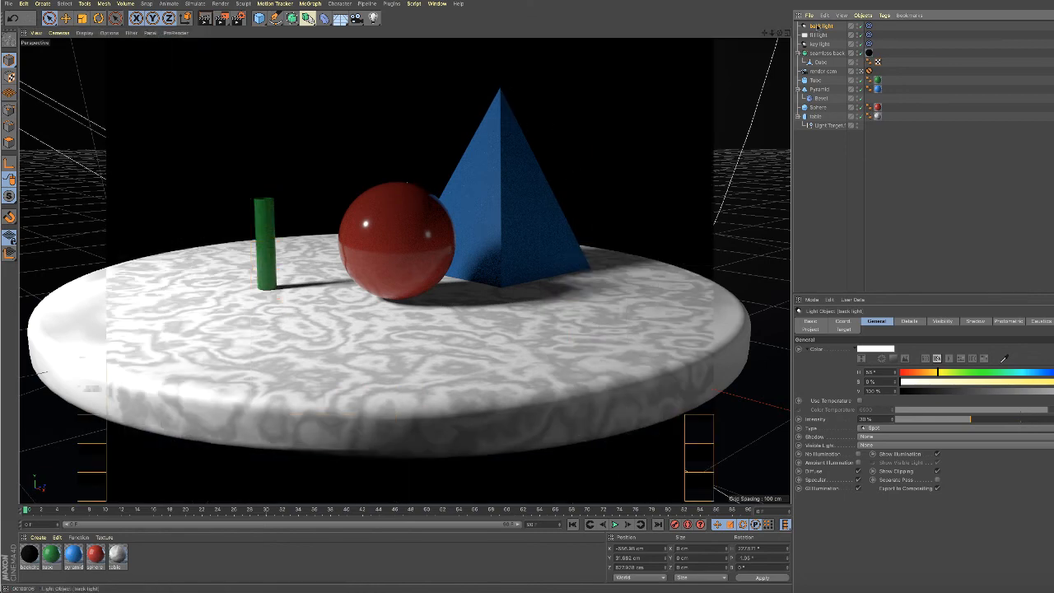
left_click_drag(408, 56, 409, 66)
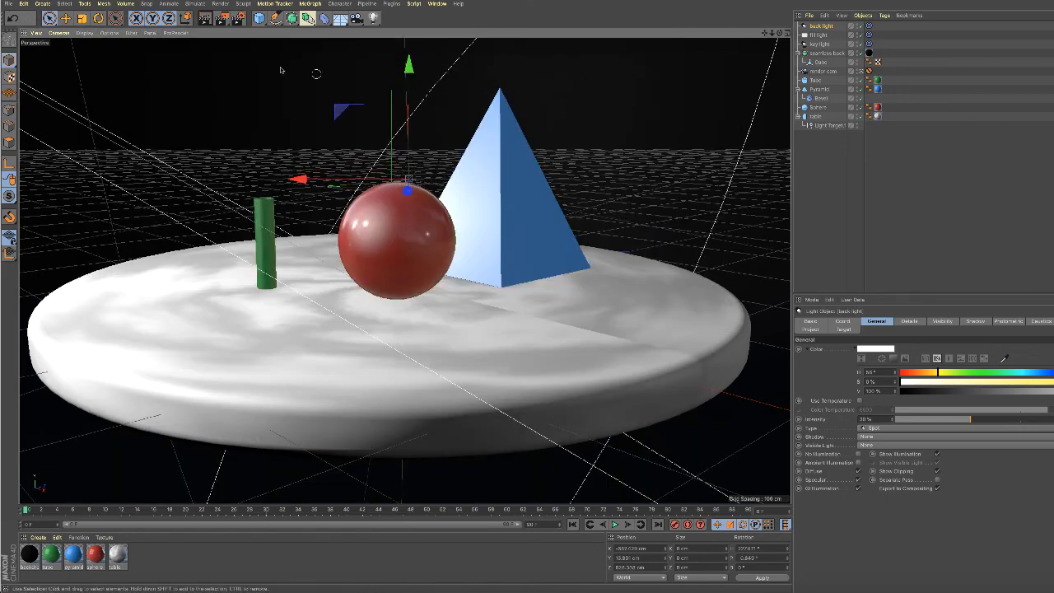
left_click(204, 18)
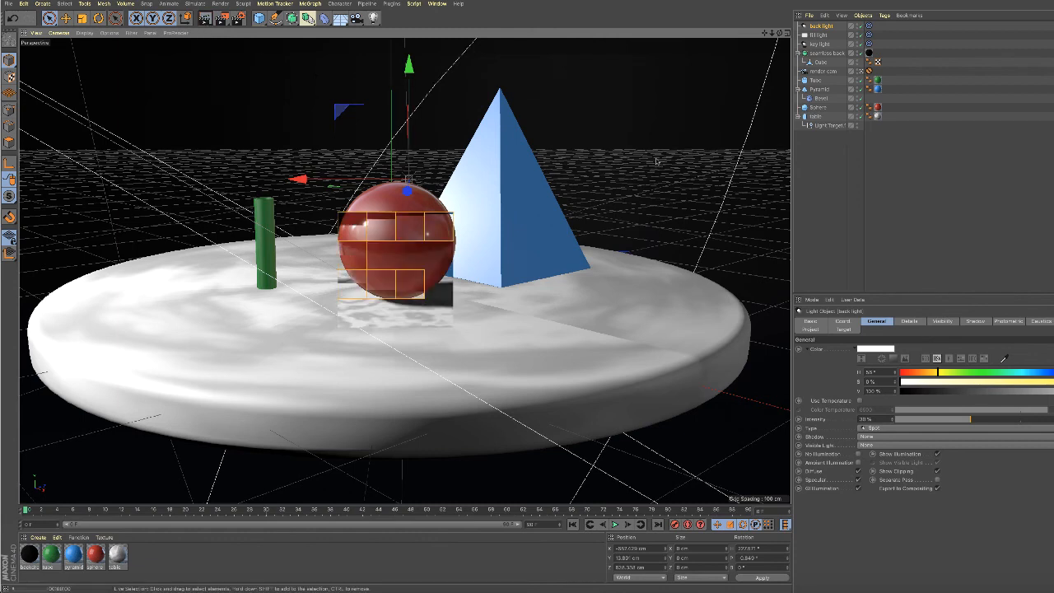